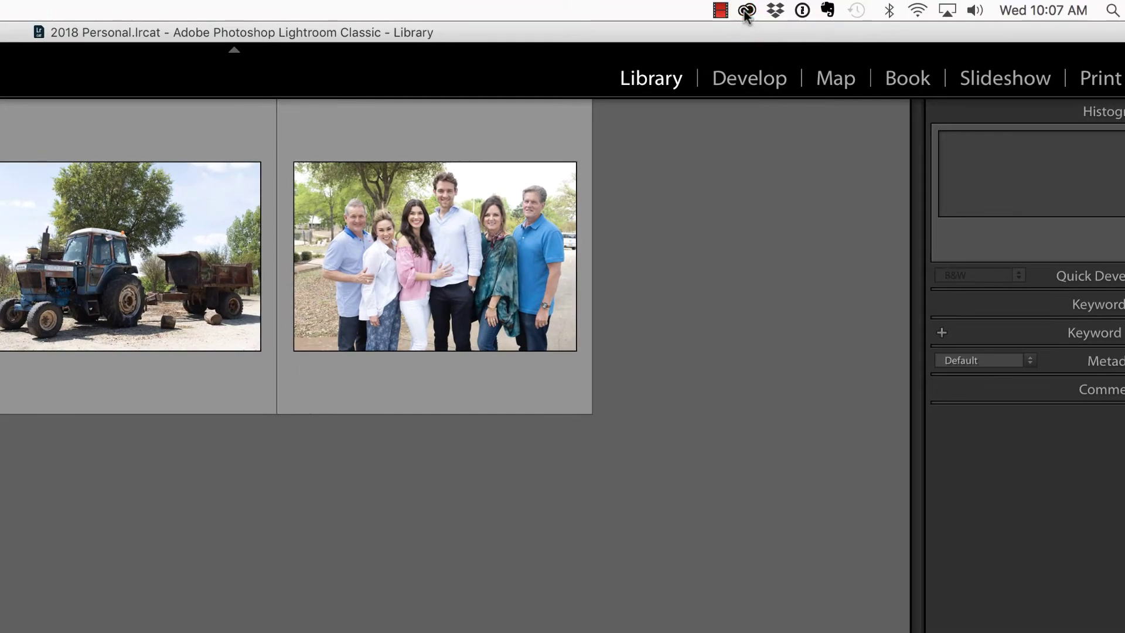
Check the Creative Cloud app list, then return to the family portrait DSCF7230.RAF in Develop.
click(746, 12)
click(623, 111)
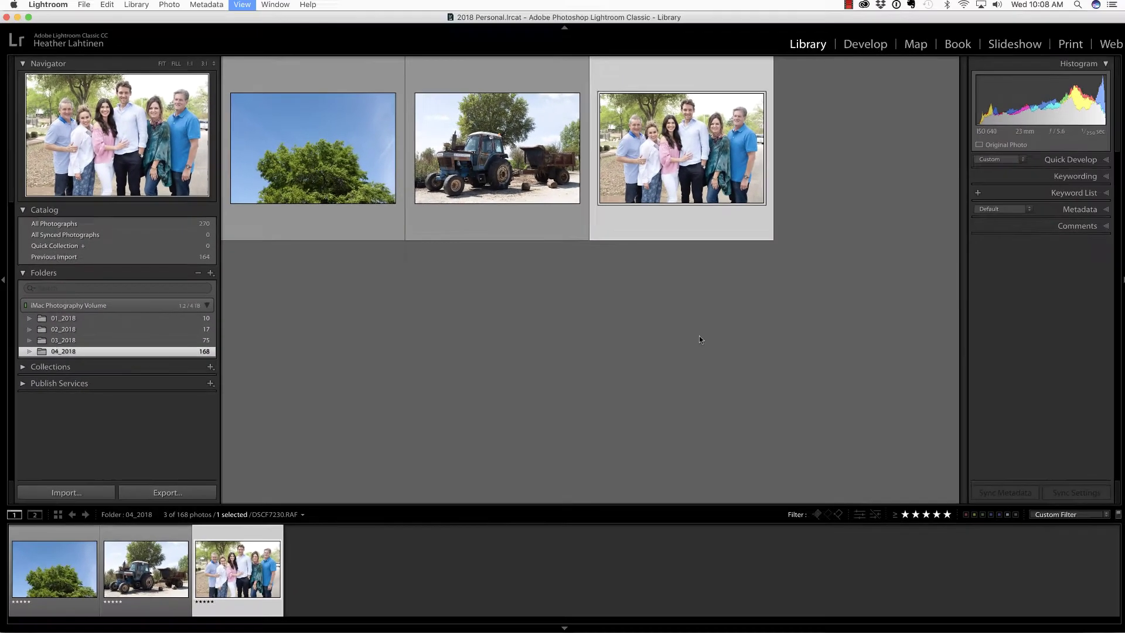
key(d)
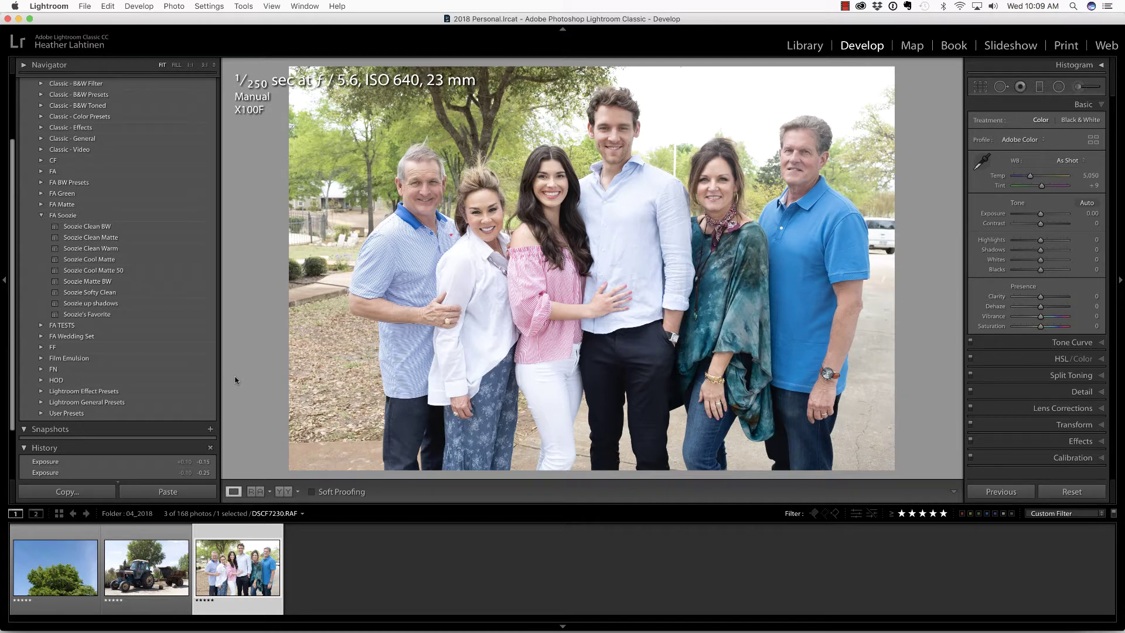
Apply the Soozie's Favorite preset and enable Constrain Crop to remove the white edges.
click(165, 317)
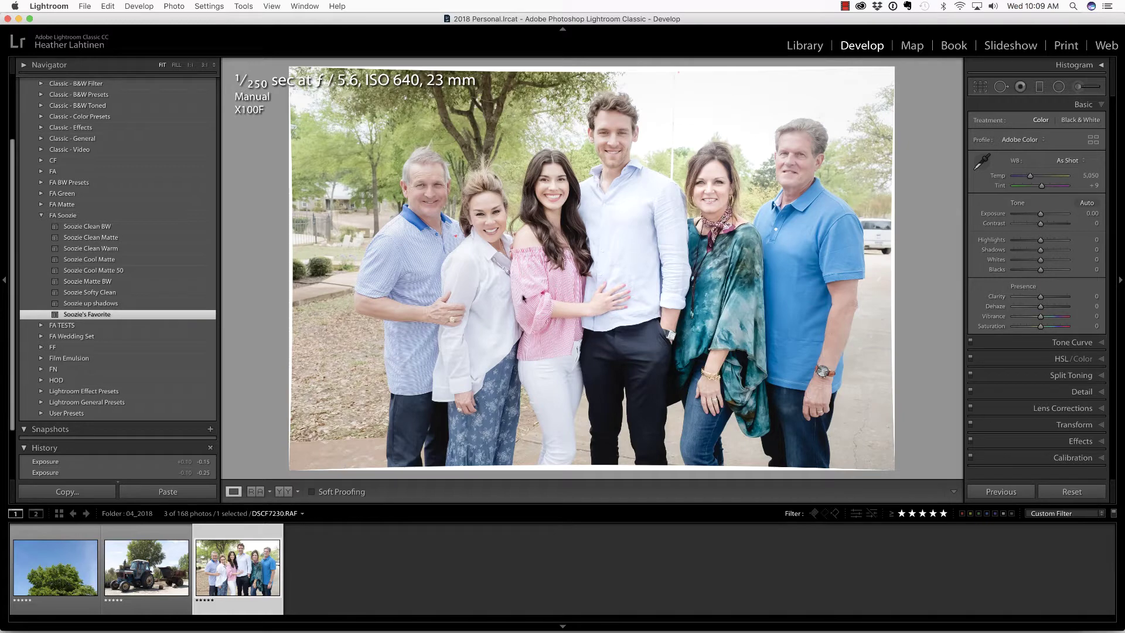
click(1041, 213)
drag(1042, 215, 1040, 214)
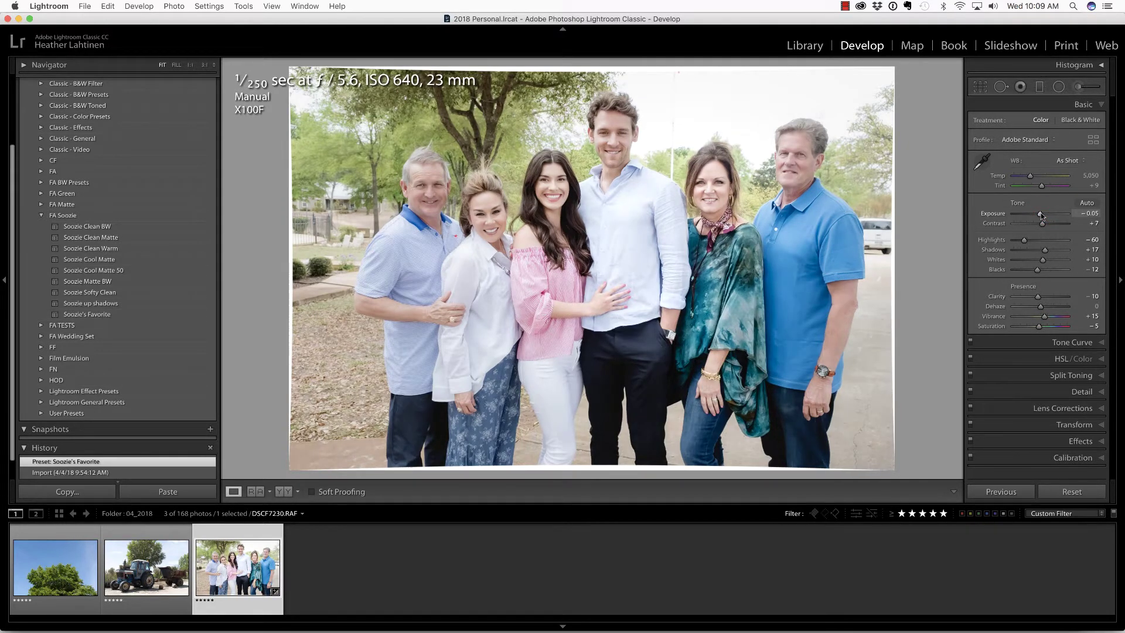
click(1096, 408)
click(1003, 246)
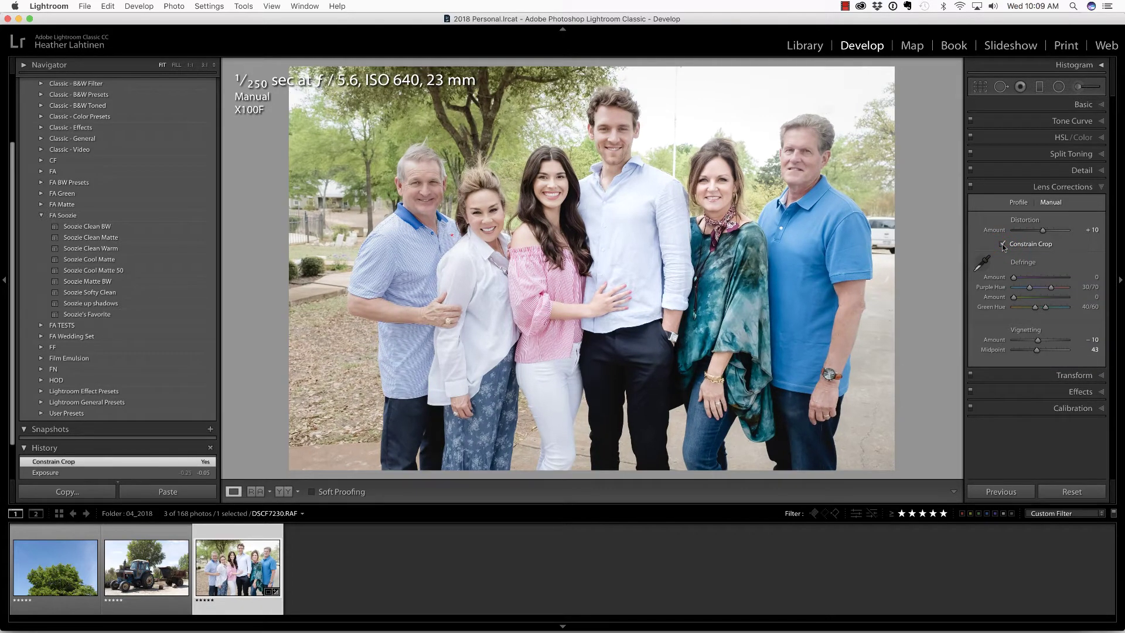
Lower the portrait's Exposure to -0.25 in the Basic panel.
click(1096, 104)
drag(1040, 214, 1040, 216)
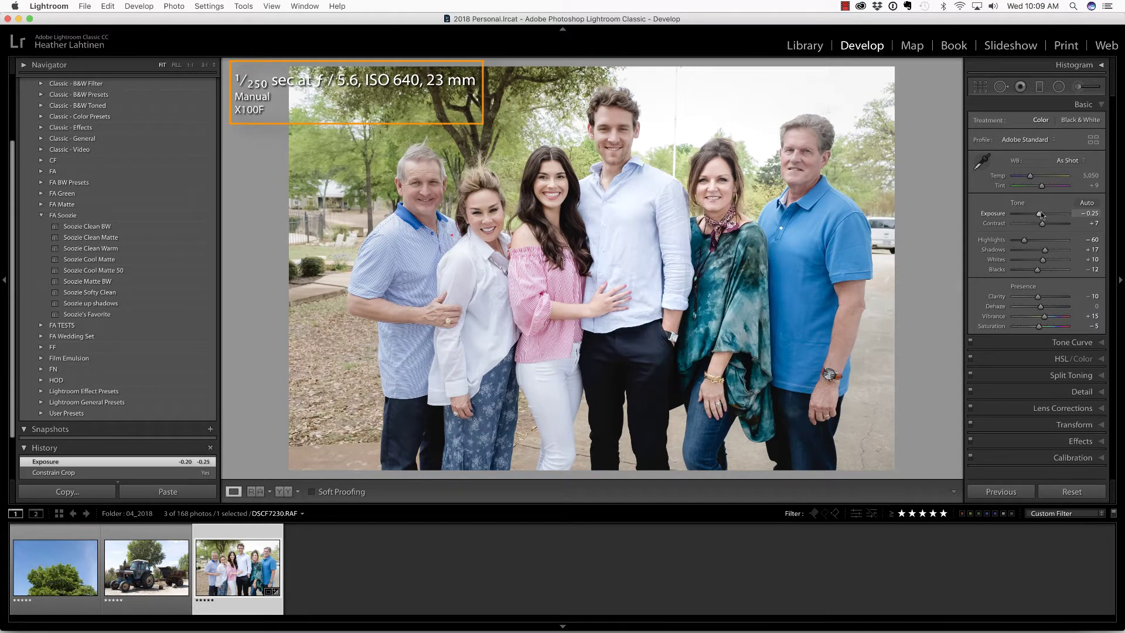
click(1054, 140)
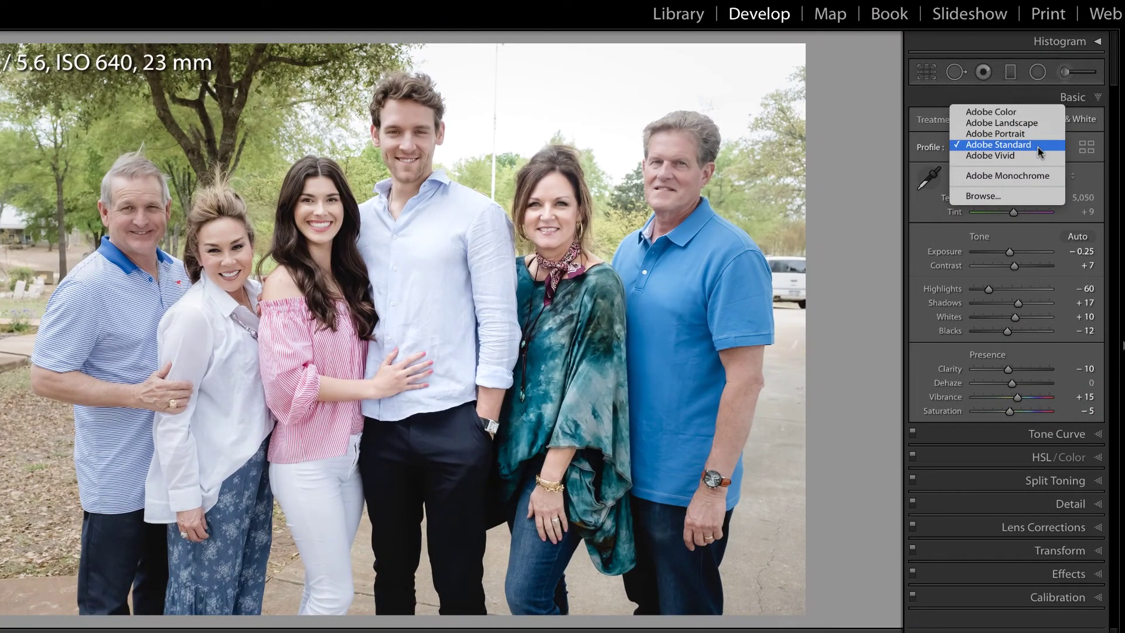
Switch the profile to Adobe Color, compare against the original, and open the Profile Browser.
click(1035, 113)
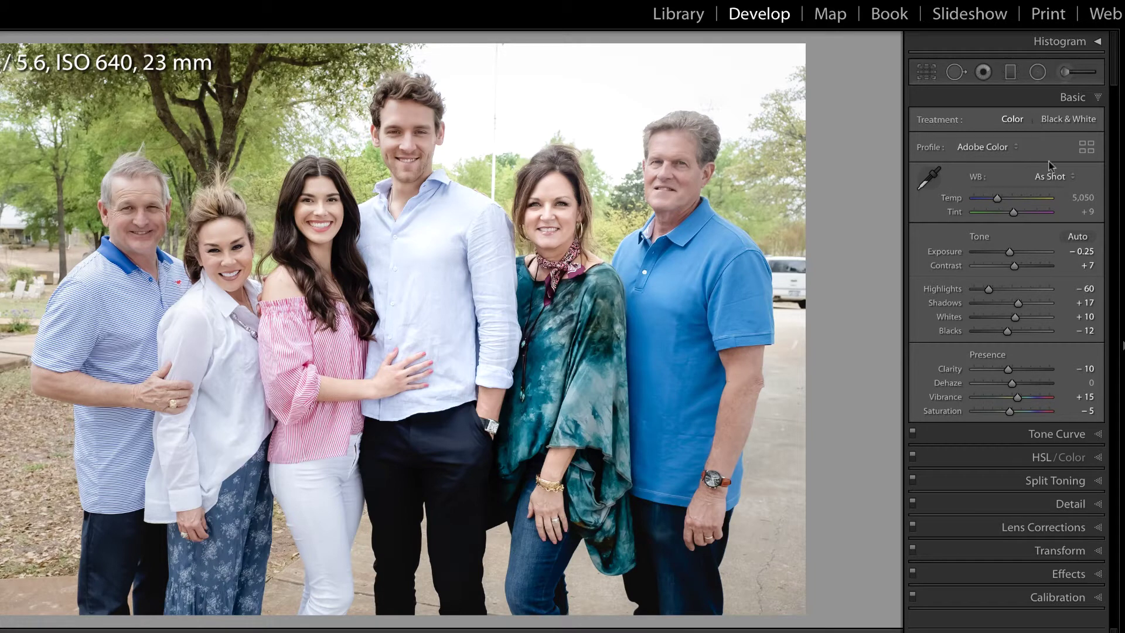
key(backslash)
key(backslash)
click(1082, 152)
click(925, 315)
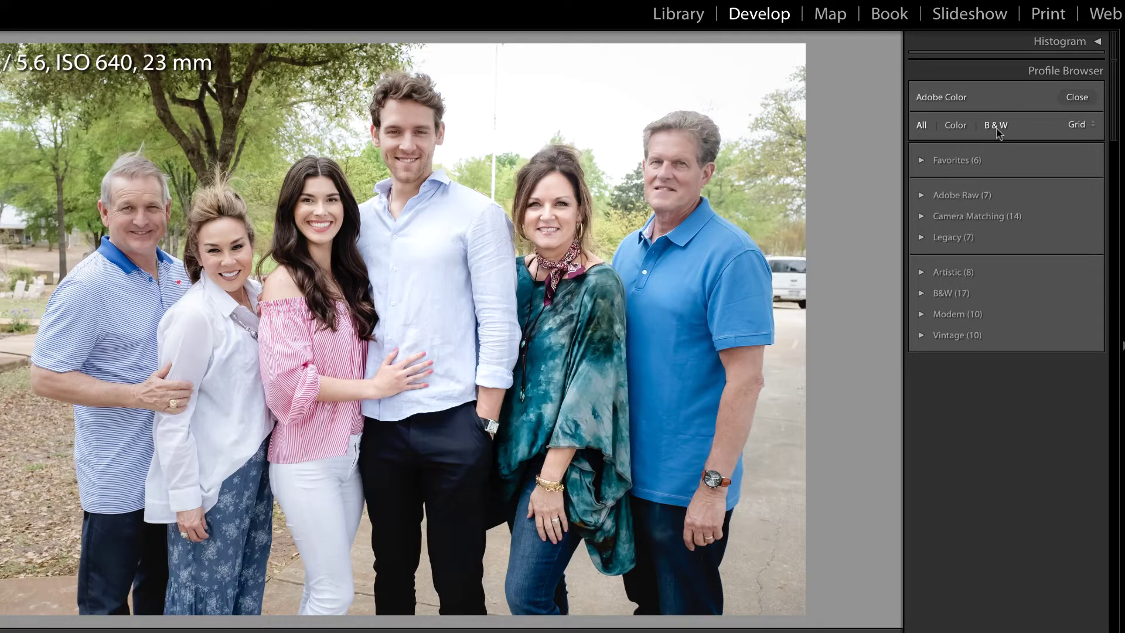
click(922, 196)
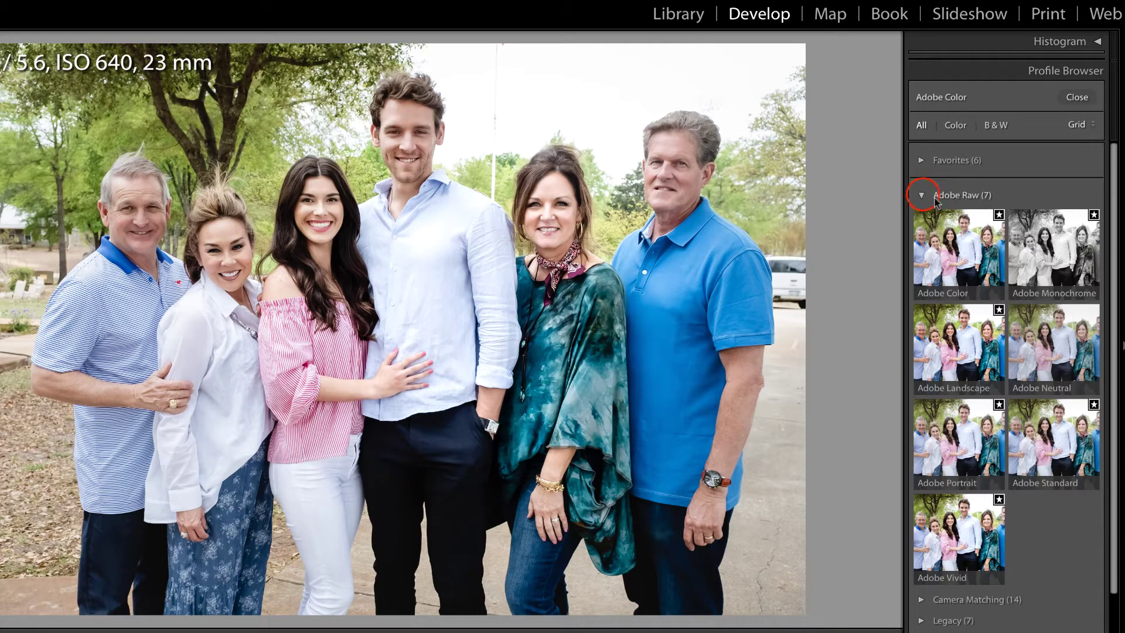
click(923, 196)
click(921, 217)
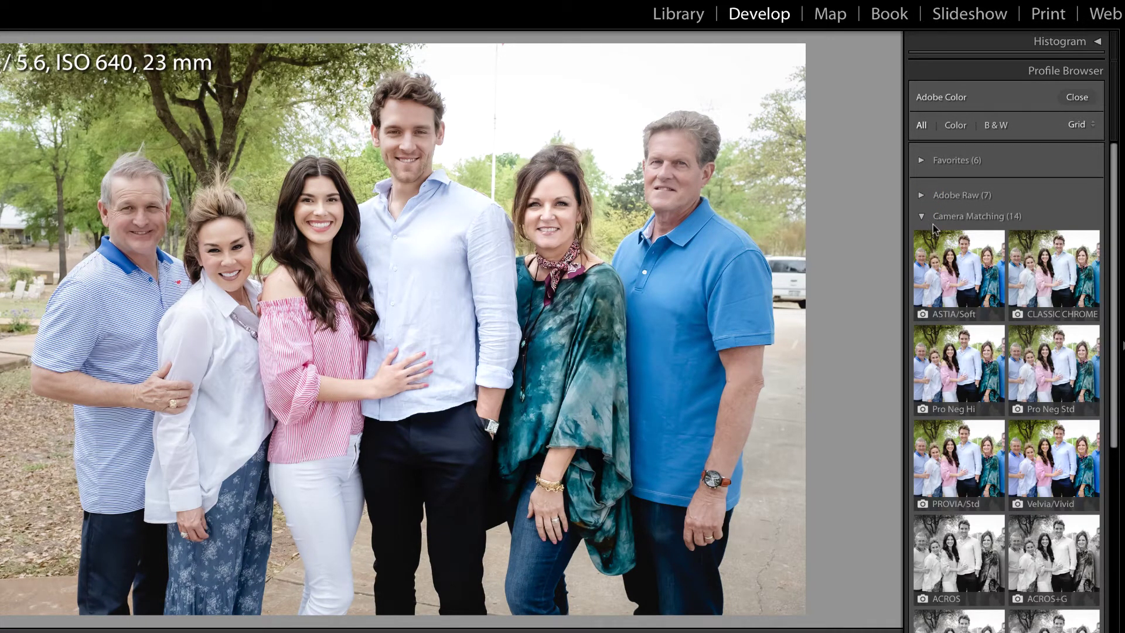
click(922, 217)
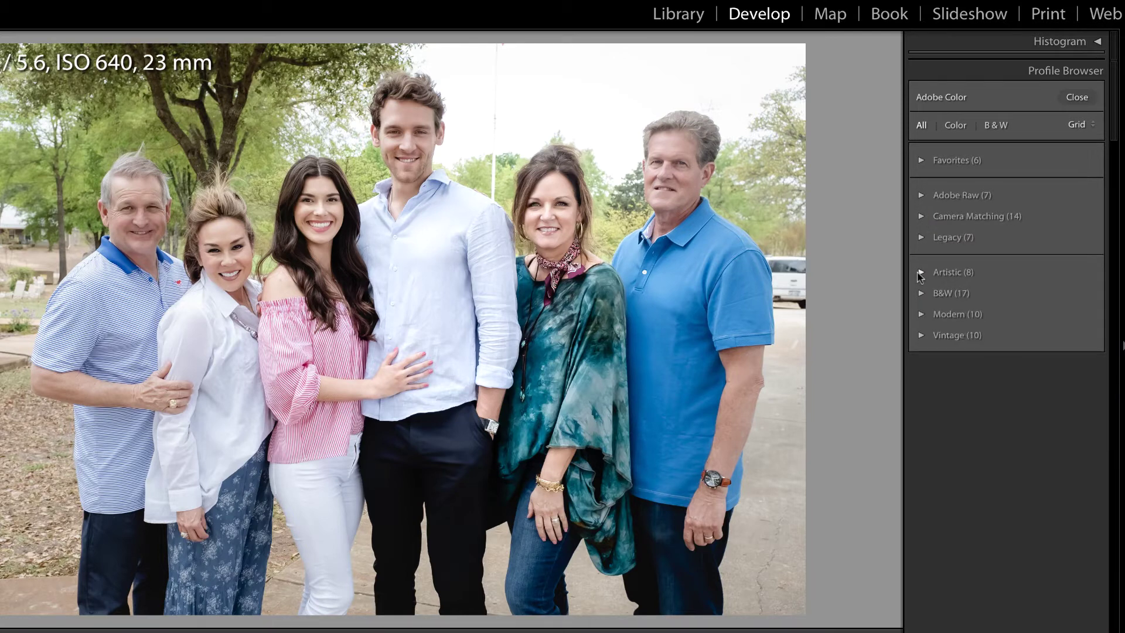
click(920, 273)
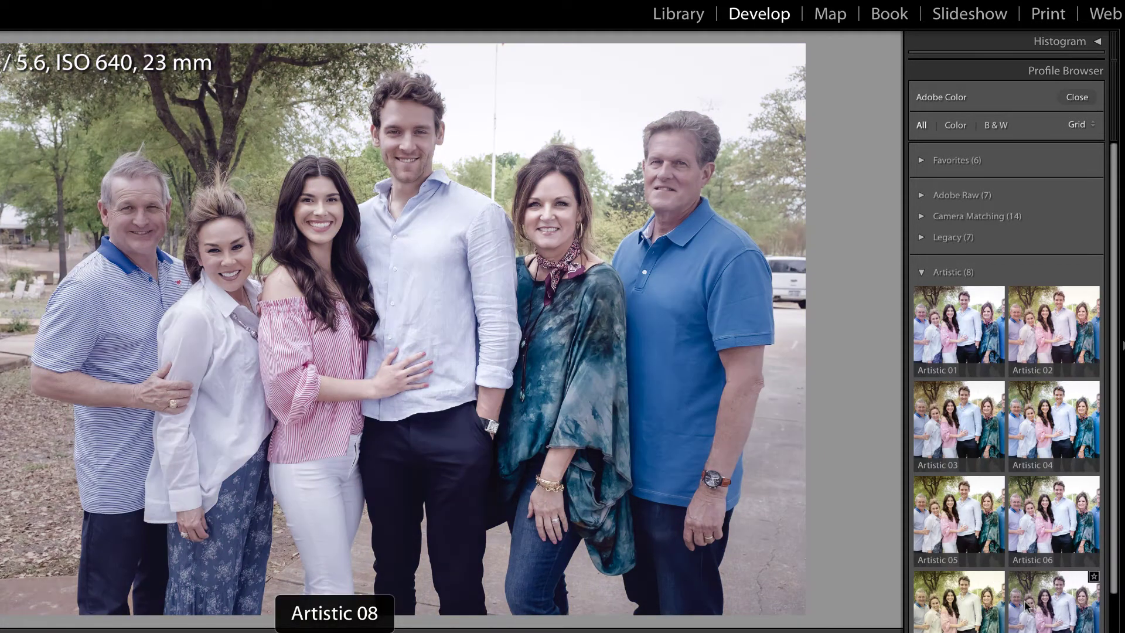
scroll(1053, 597, down, 1)
click(921, 266)
click(920, 293)
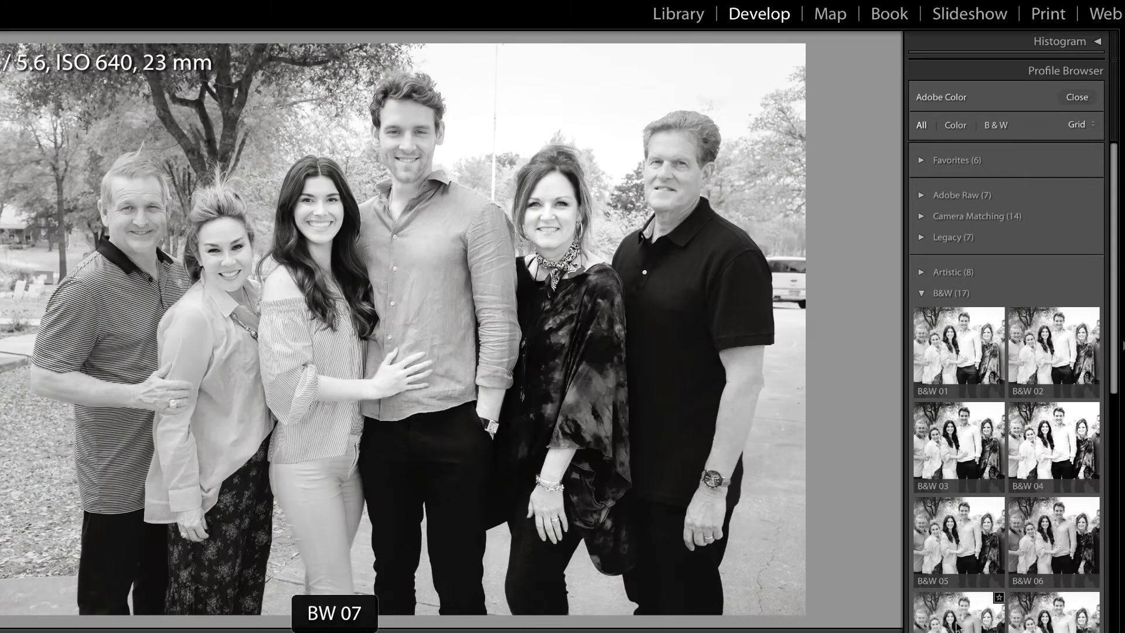
scroll(961, 610, down, 3)
scroll(958, 577, down, 2)
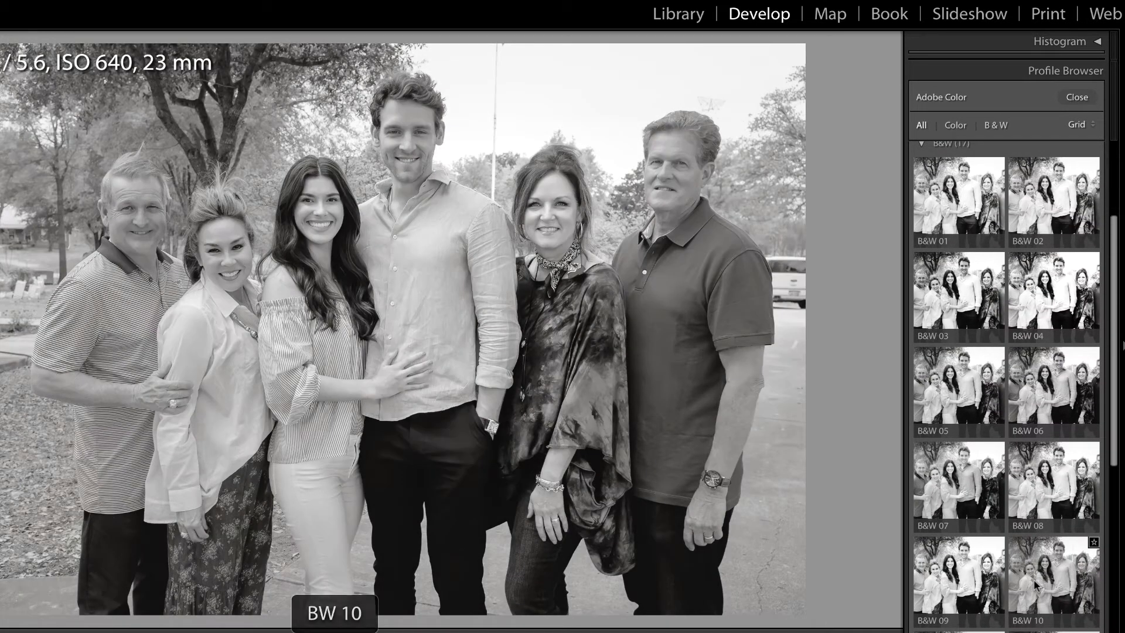
scroll(959, 609, down, 2)
scroll(965, 618, down, 3)
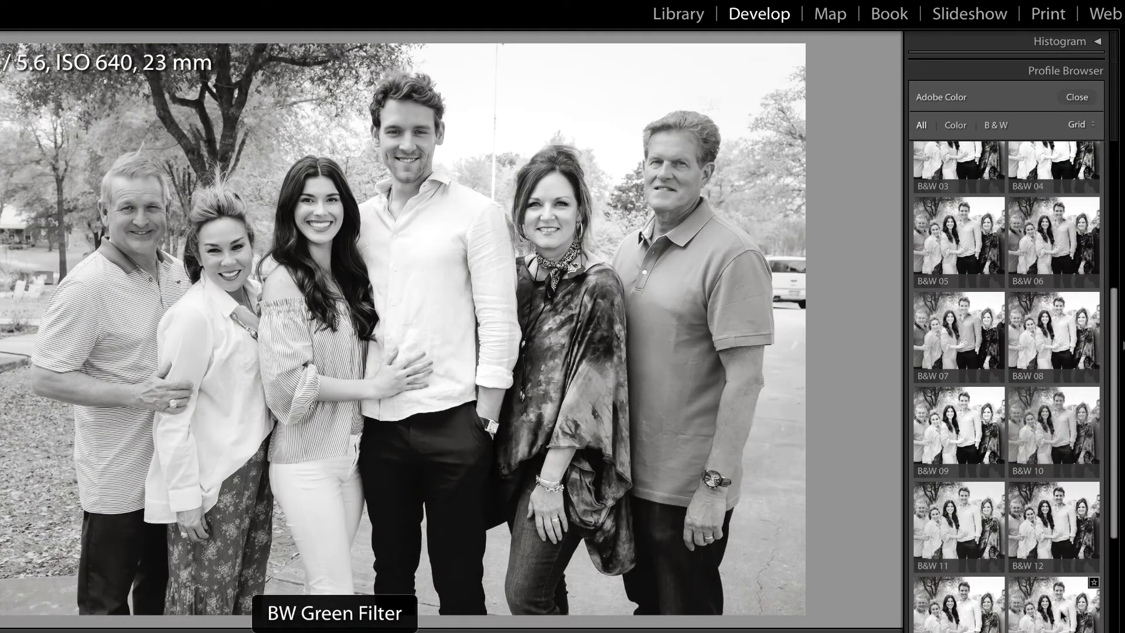
scroll(1062, 616, down, 1)
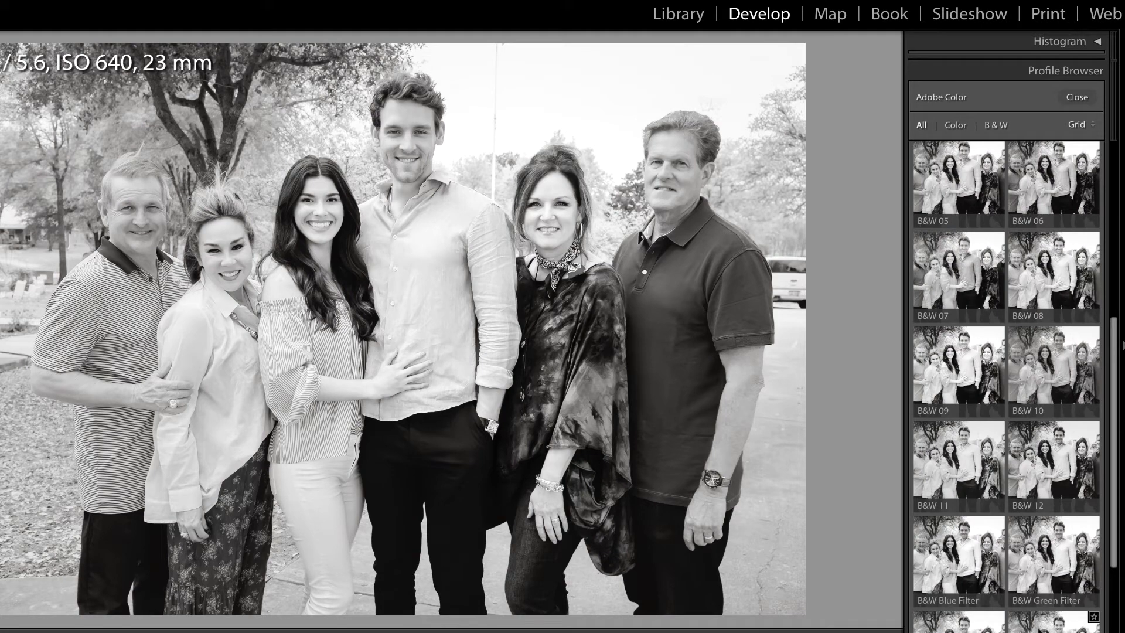
scroll(949, 246, up, 5)
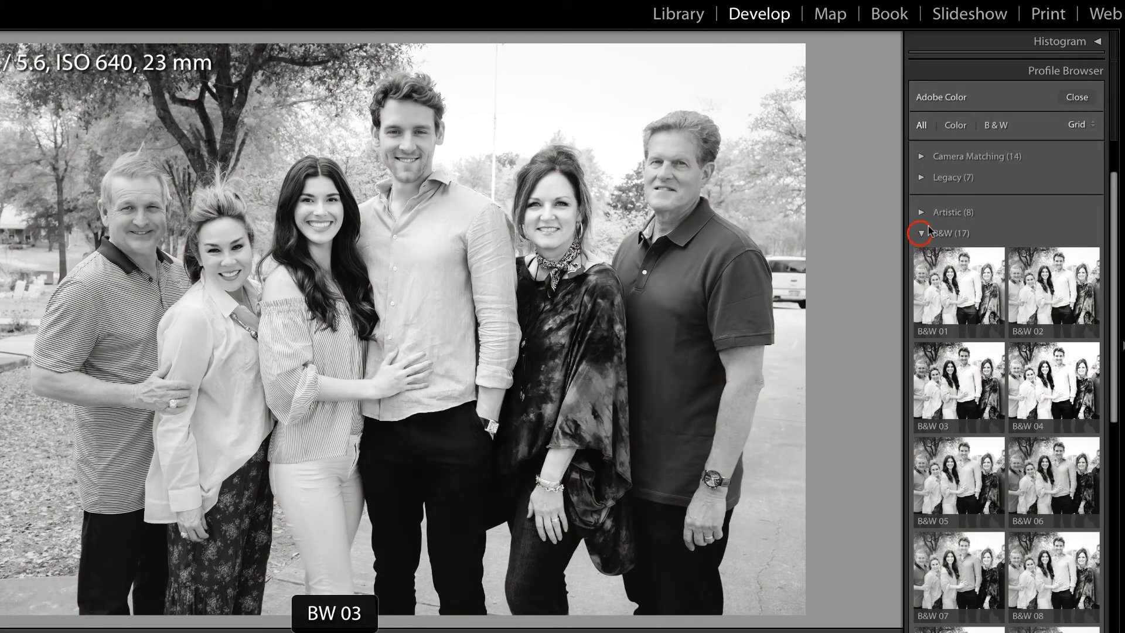
click(921, 233)
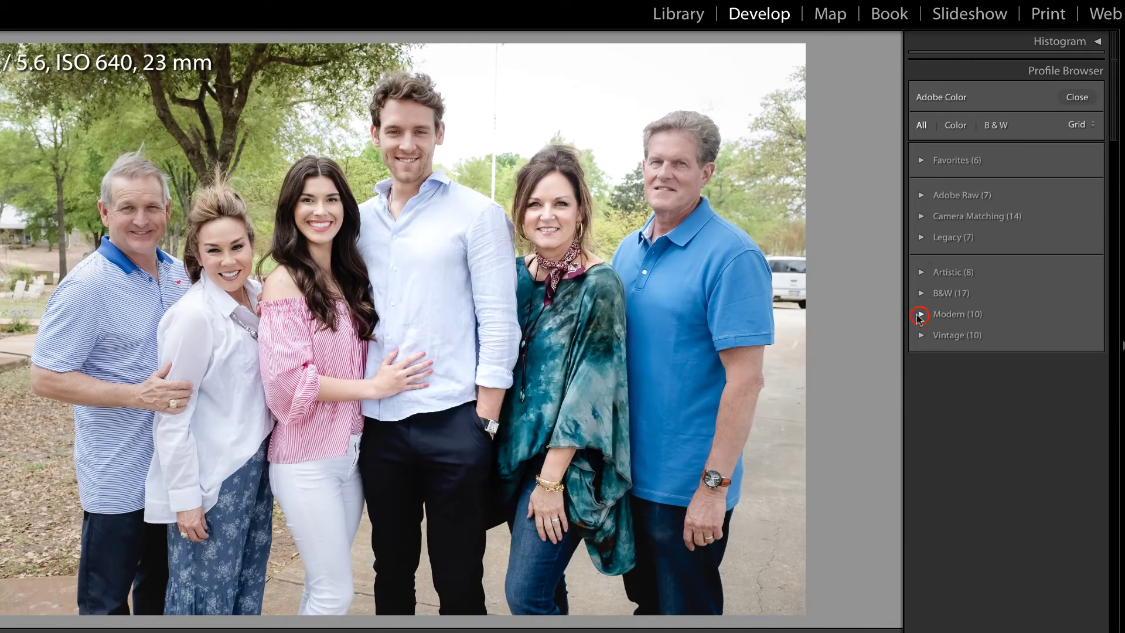
Collapse the Vintage group in the Profile Browser to show the ten Modern profiles.
click(920, 314)
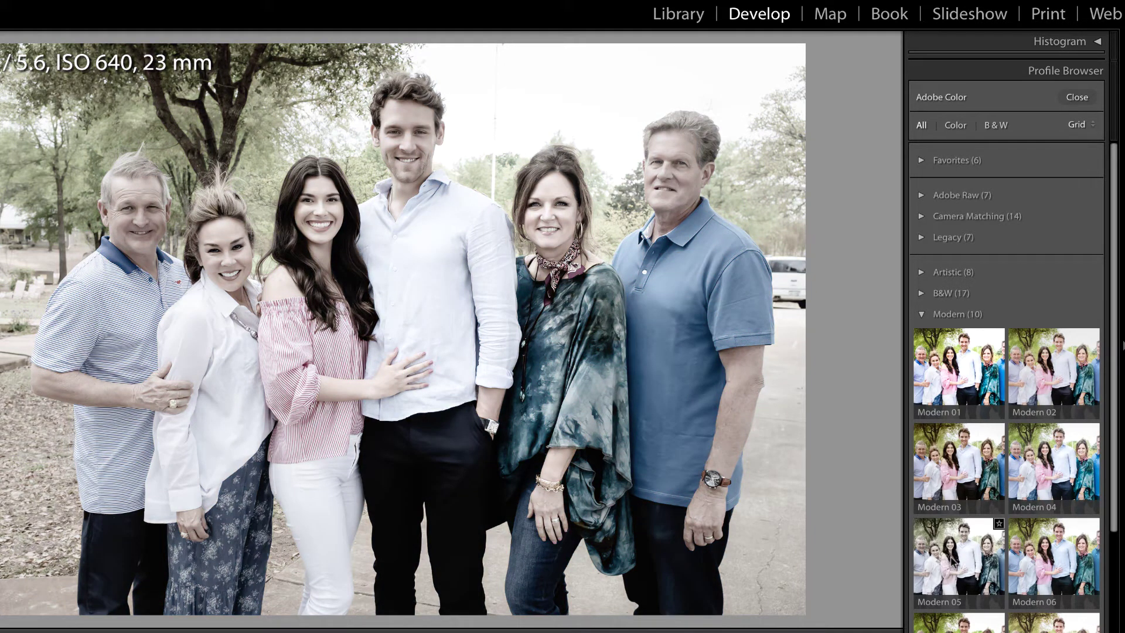
scroll(952, 560, down, 5)
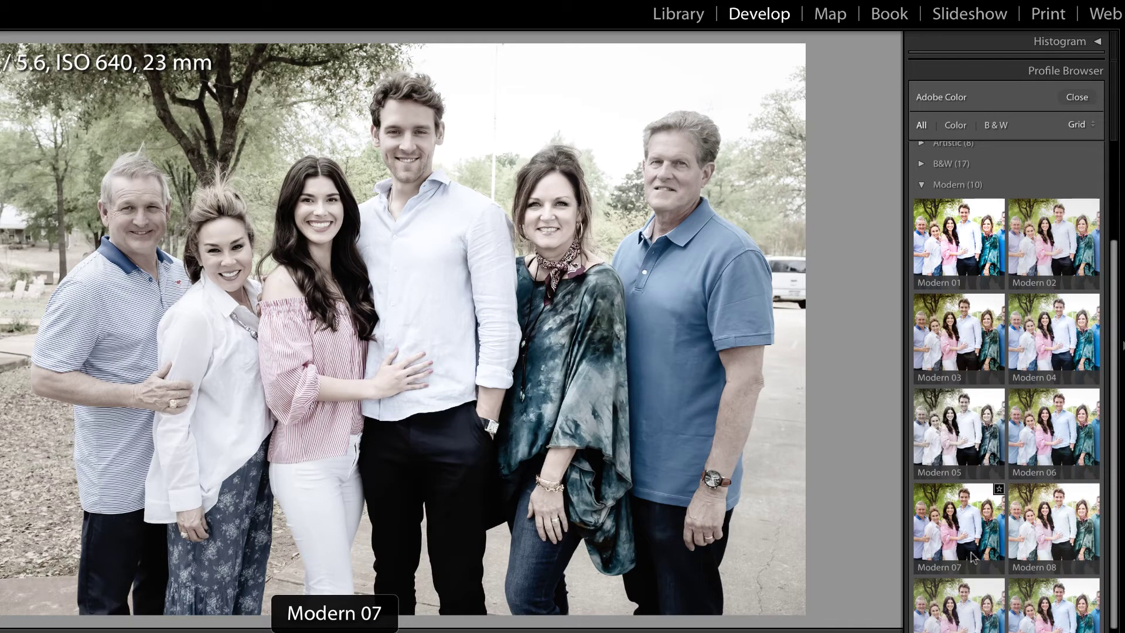
scroll(1052, 545, down, 1)
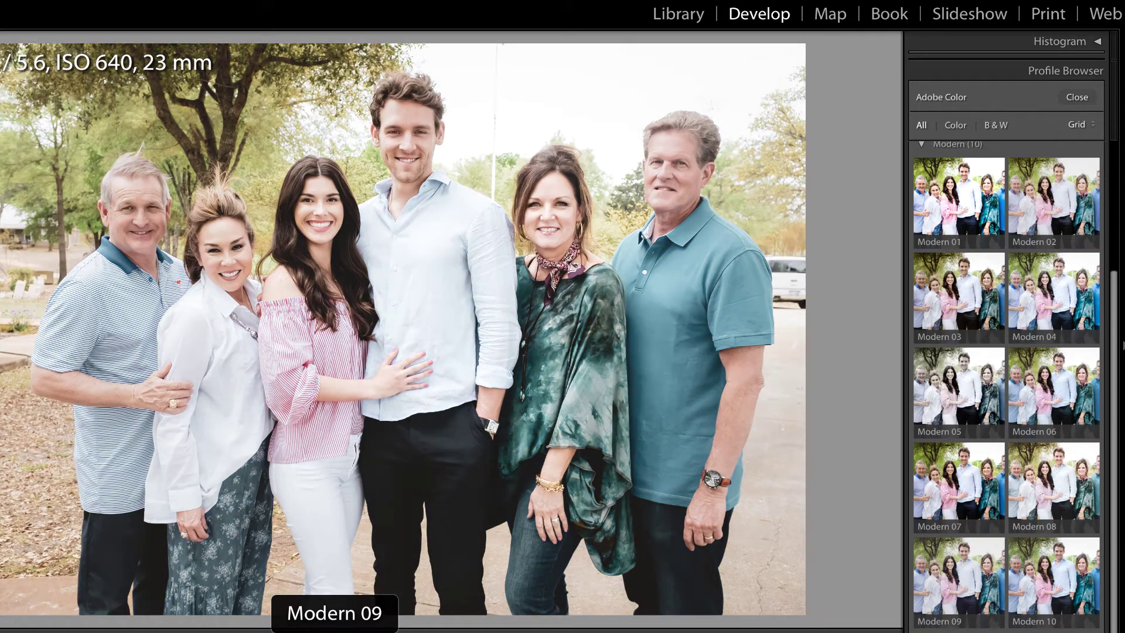
scroll(944, 410, down, 7)
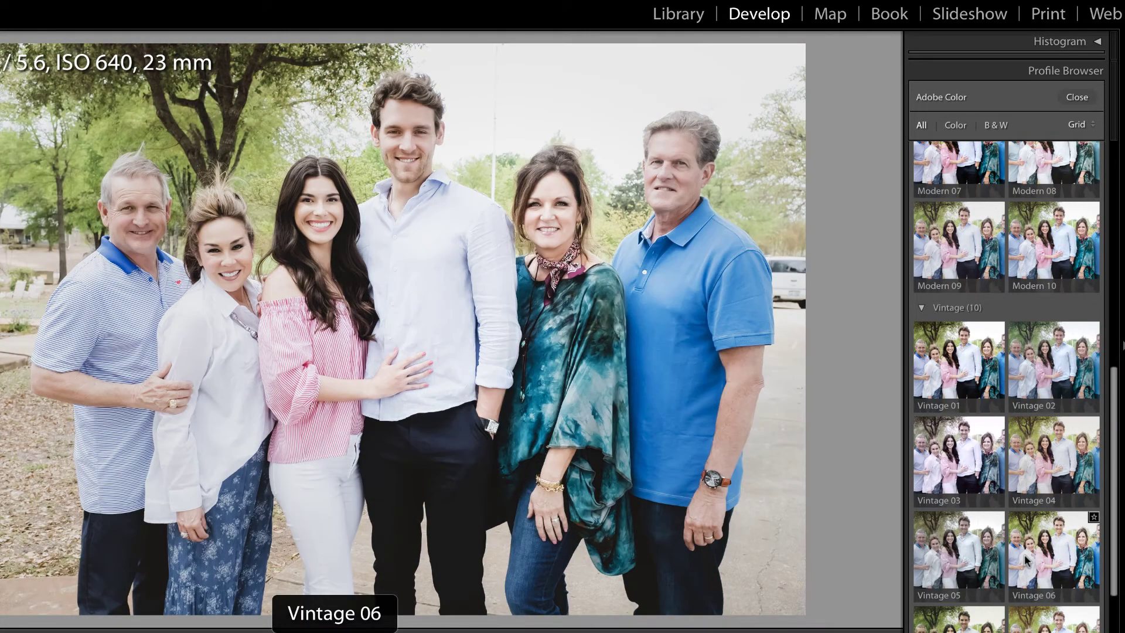
scroll(1027, 560, down, 2)
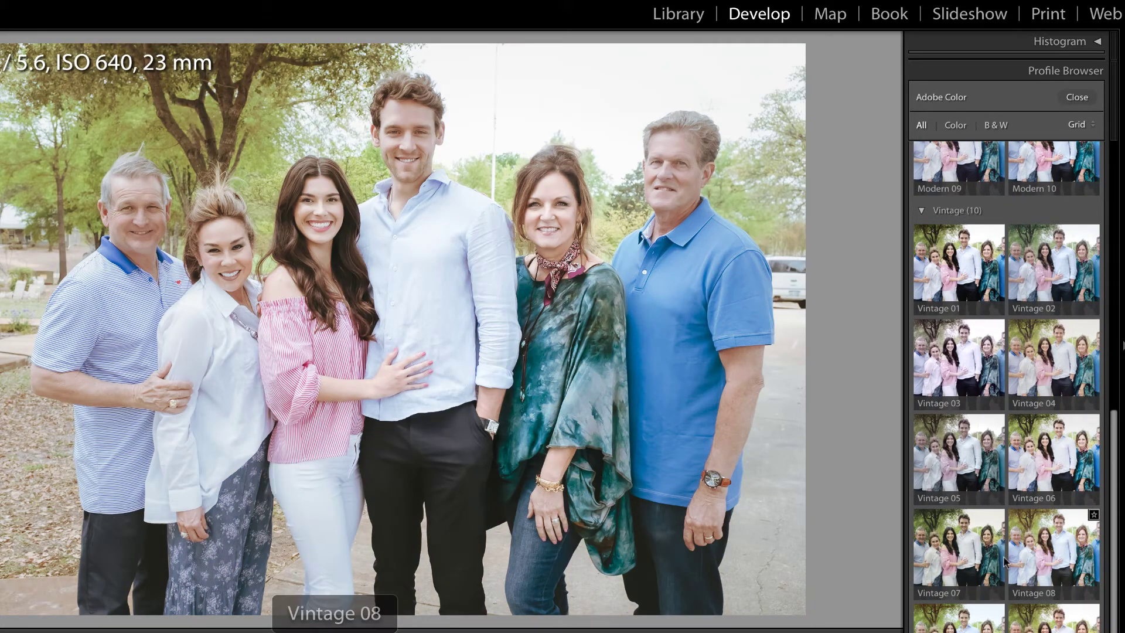
scroll(972, 566, down, 1)
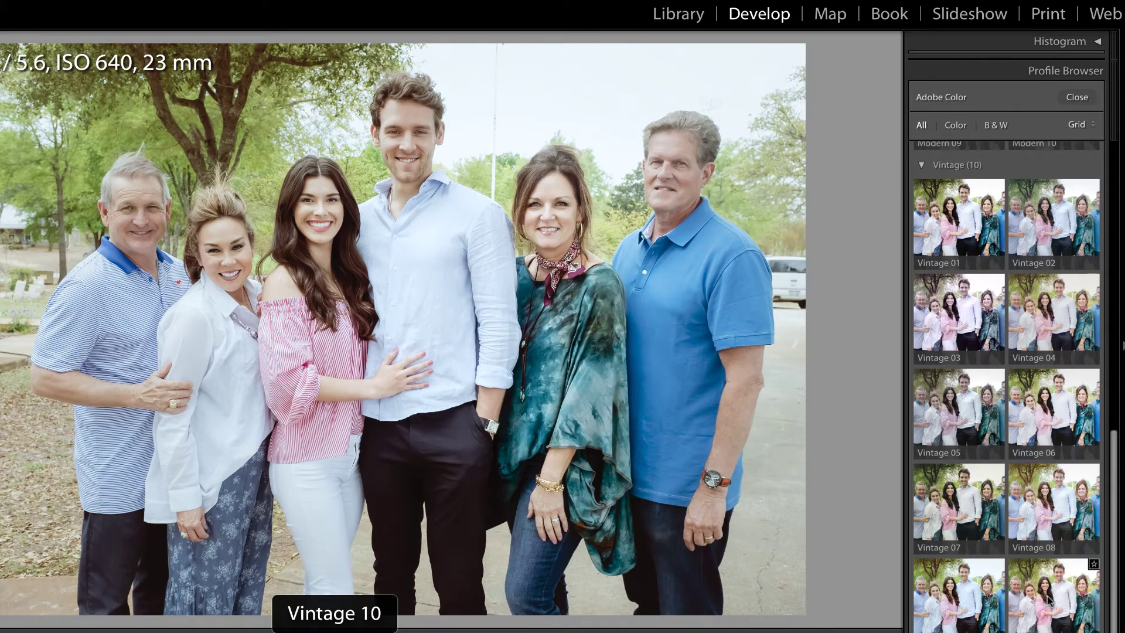
scroll(1049, 600, up, 3)
click(922, 326)
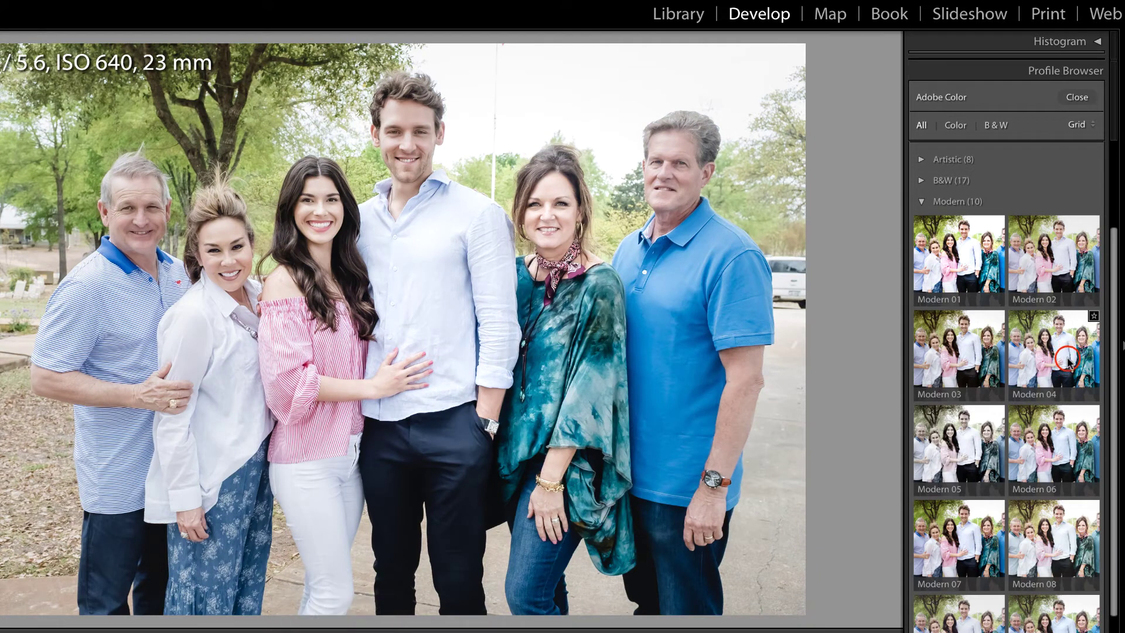
Apply Modern 04 at Amount 100, compare before/after, and close the Profile Browser.
click(1069, 362)
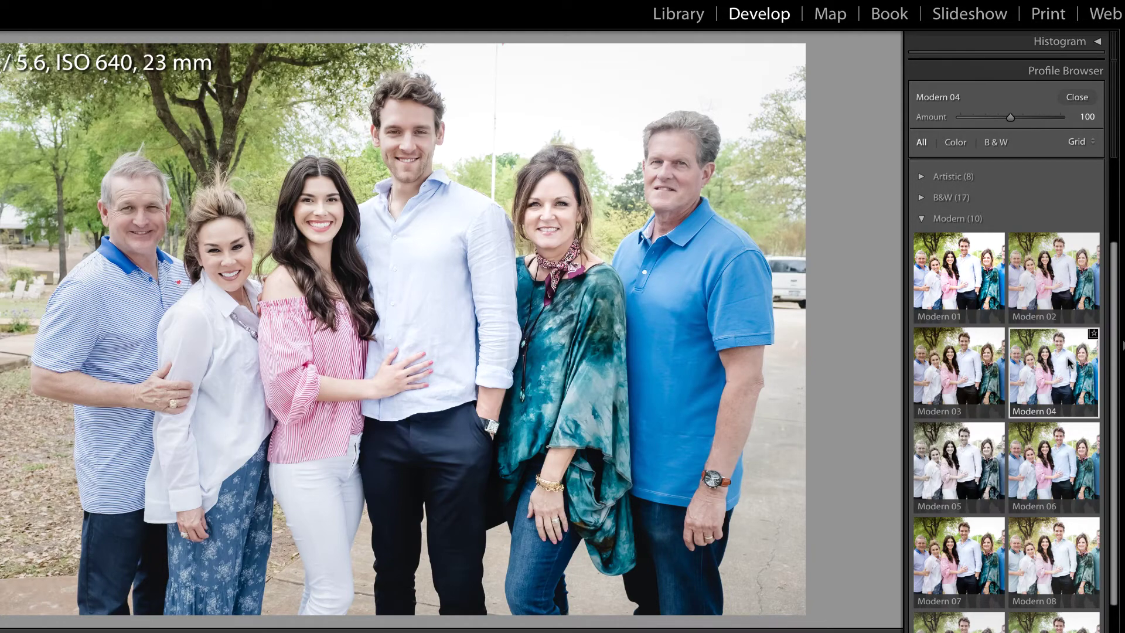
key(backslash)
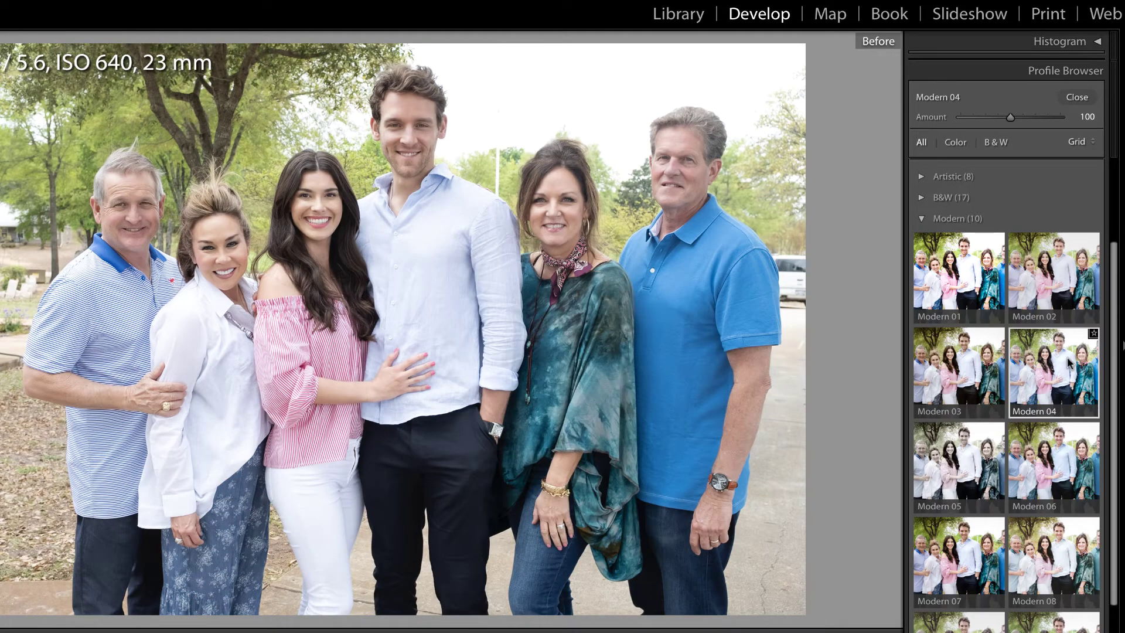
key(backslash)
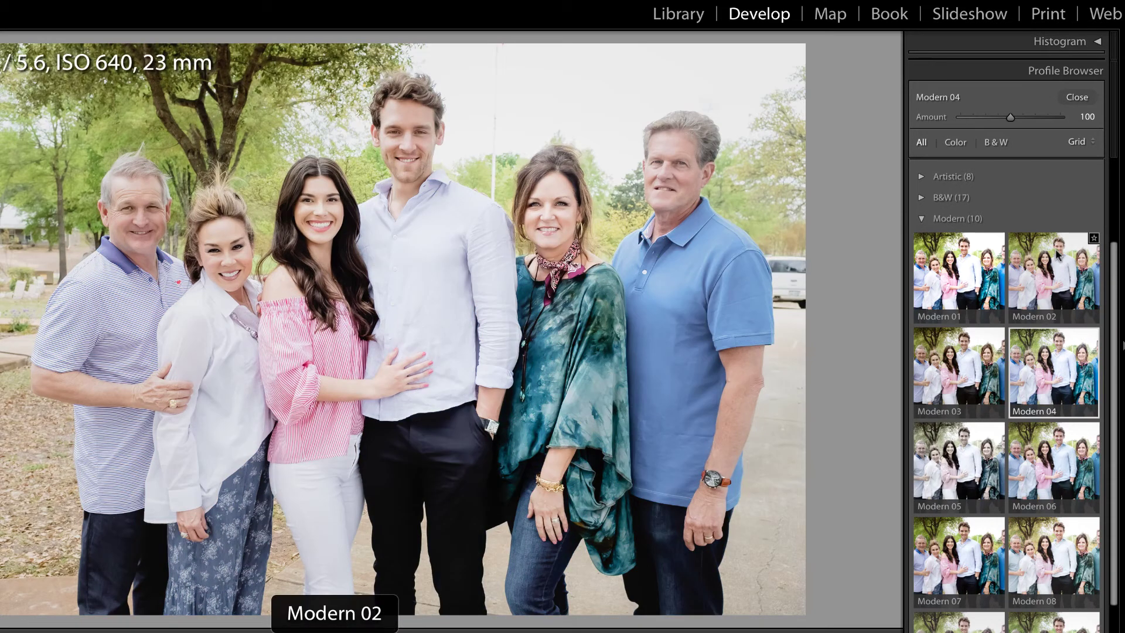
mouse_move(1010, 117)
mouse_down()
mouse_move(981, 119)
mouse_move(1049, 116)
mouse_move(1010, 120)
mouse_up()
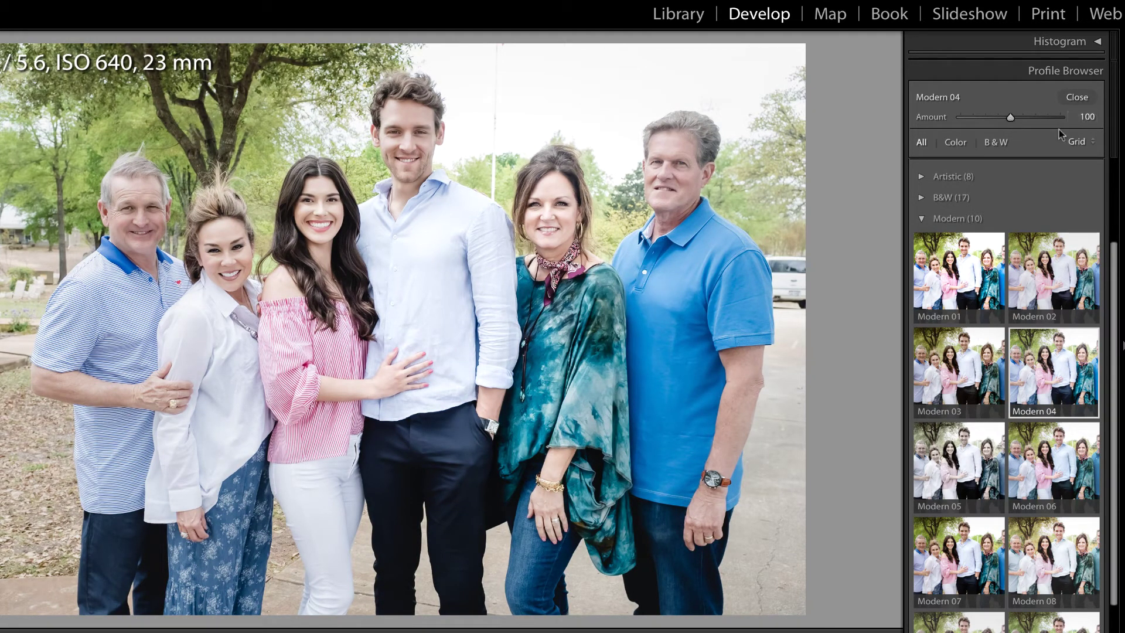
scroll(1079, 215, up, 2)
scroll(1078, 222, up, 2)
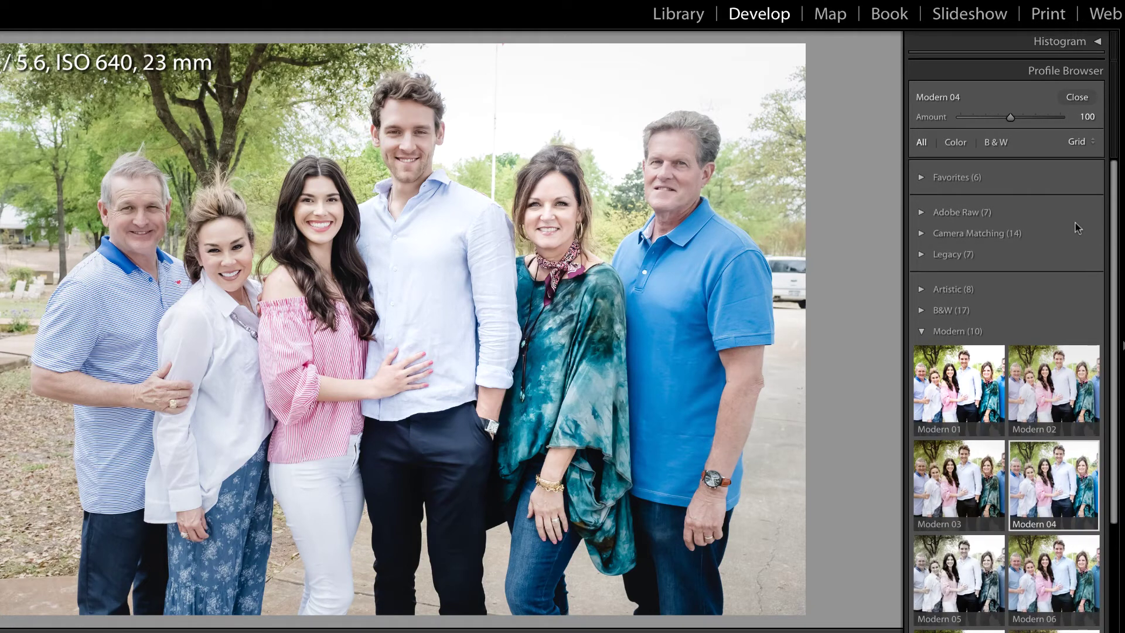
click(1075, 97)
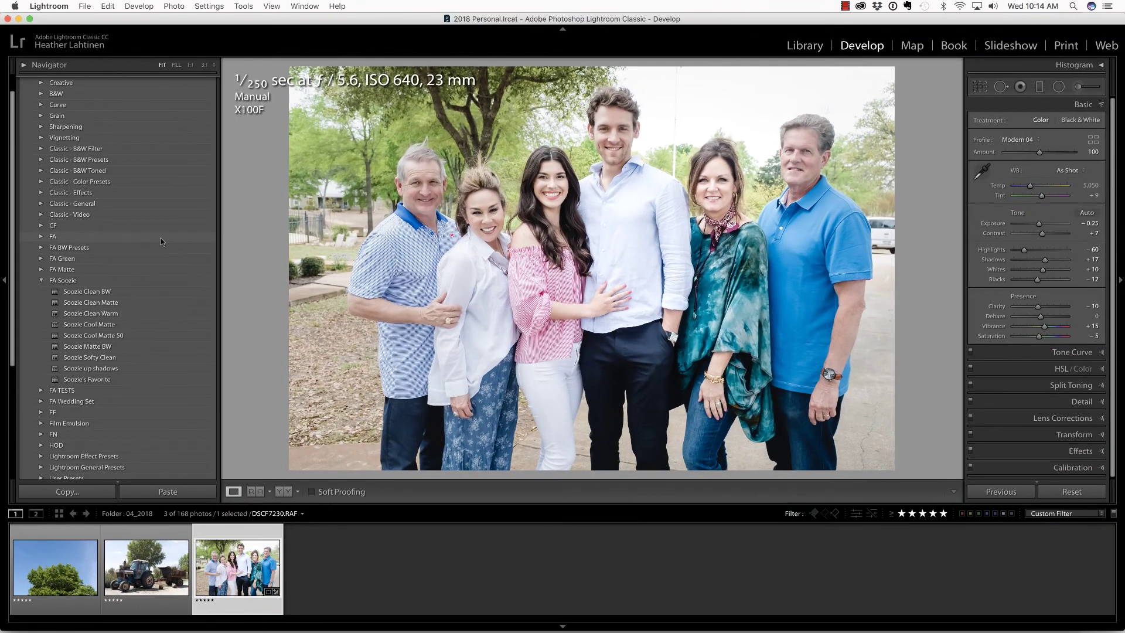
scroll(160, 238, up, 2)
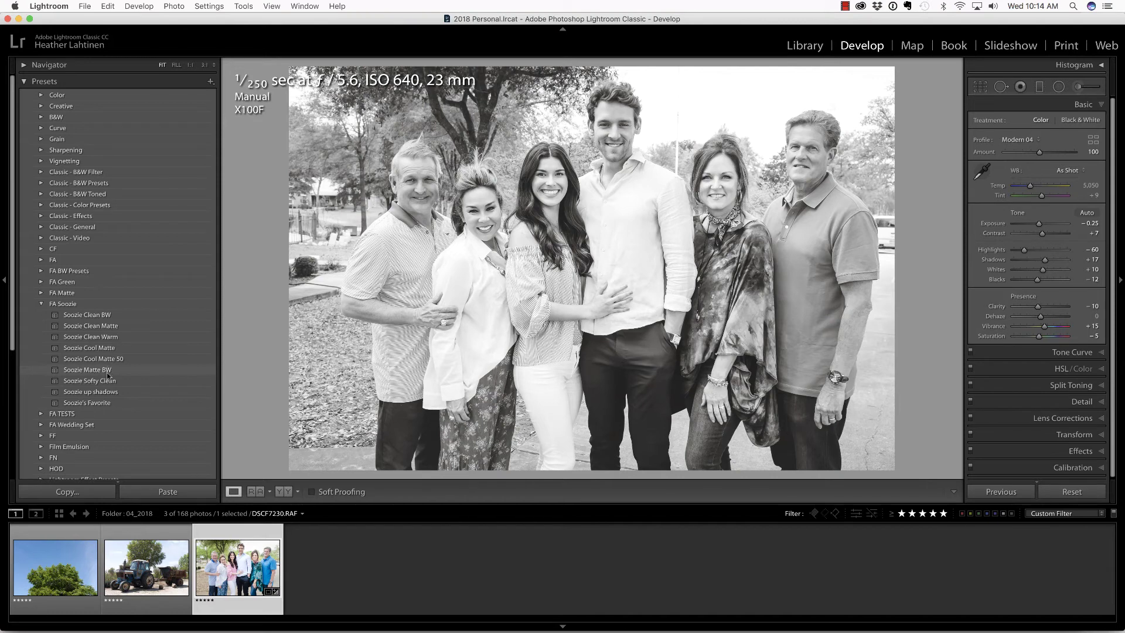
Create a develop preset named 'Soozie + Modern4' in the FA Soozie group.
click(211, 82)
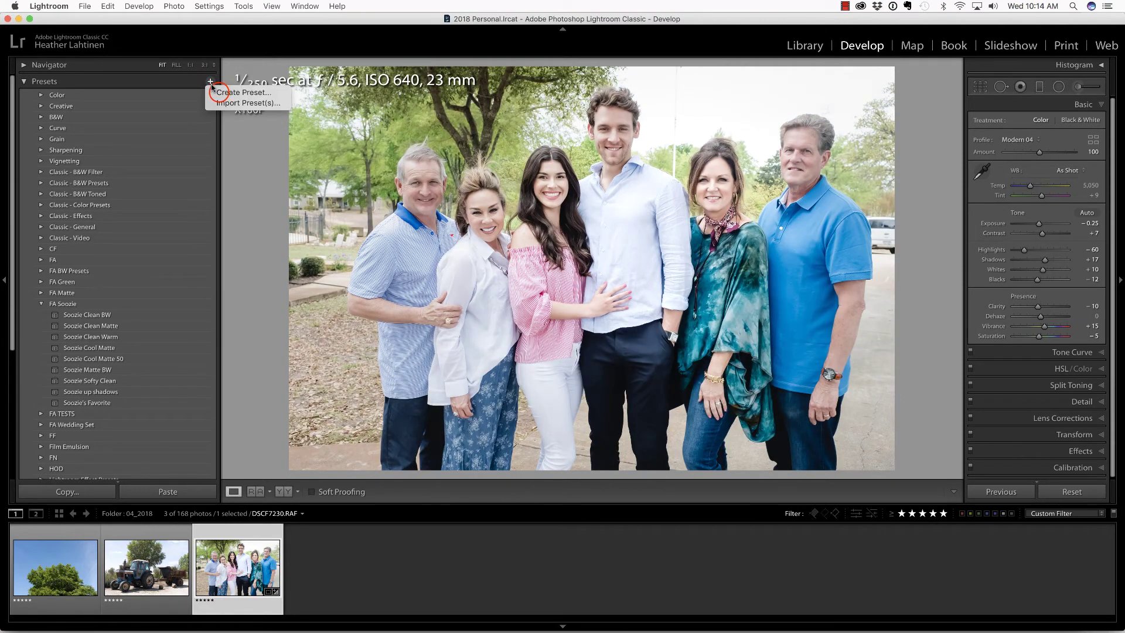
click(237, 93)
text(Soozie + Modern4)
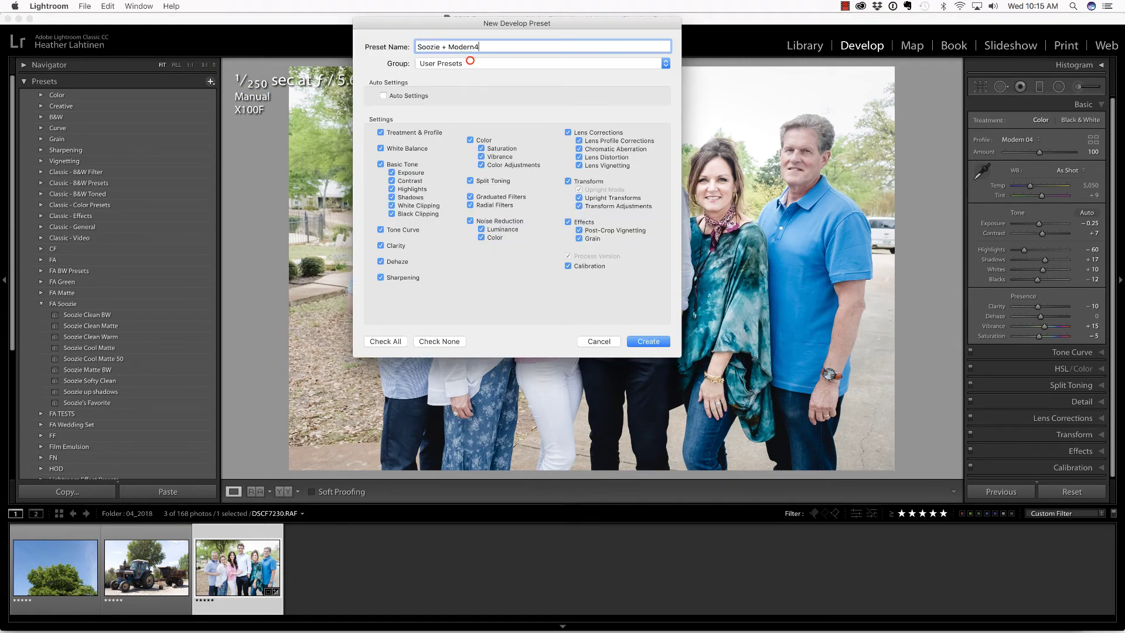
click(471, 64)
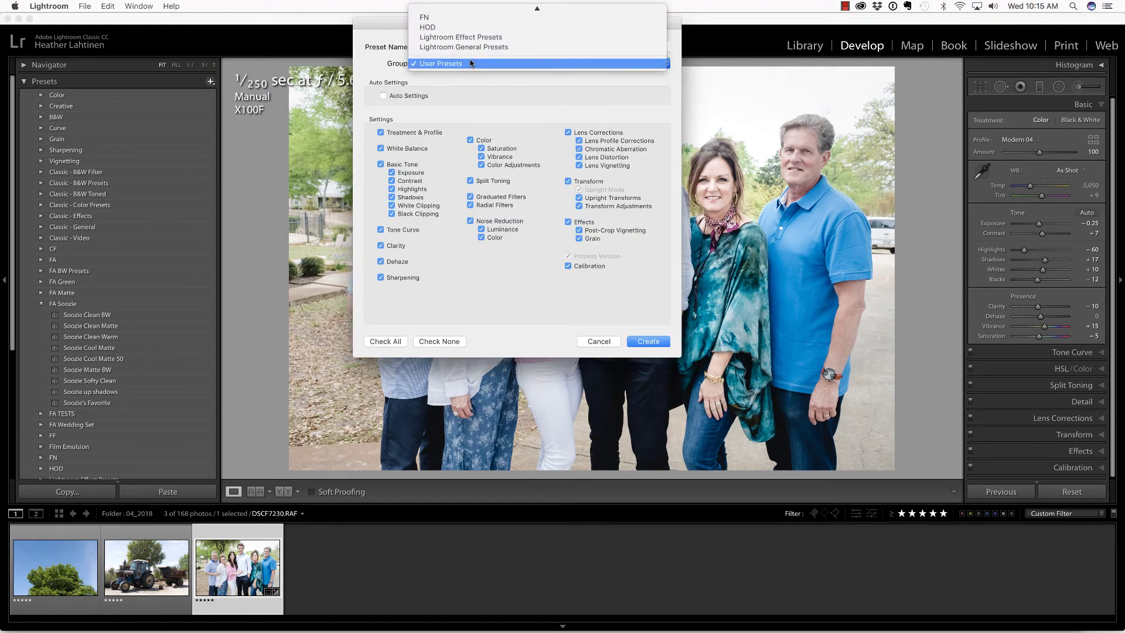
scroll(499, 40, up, 4)
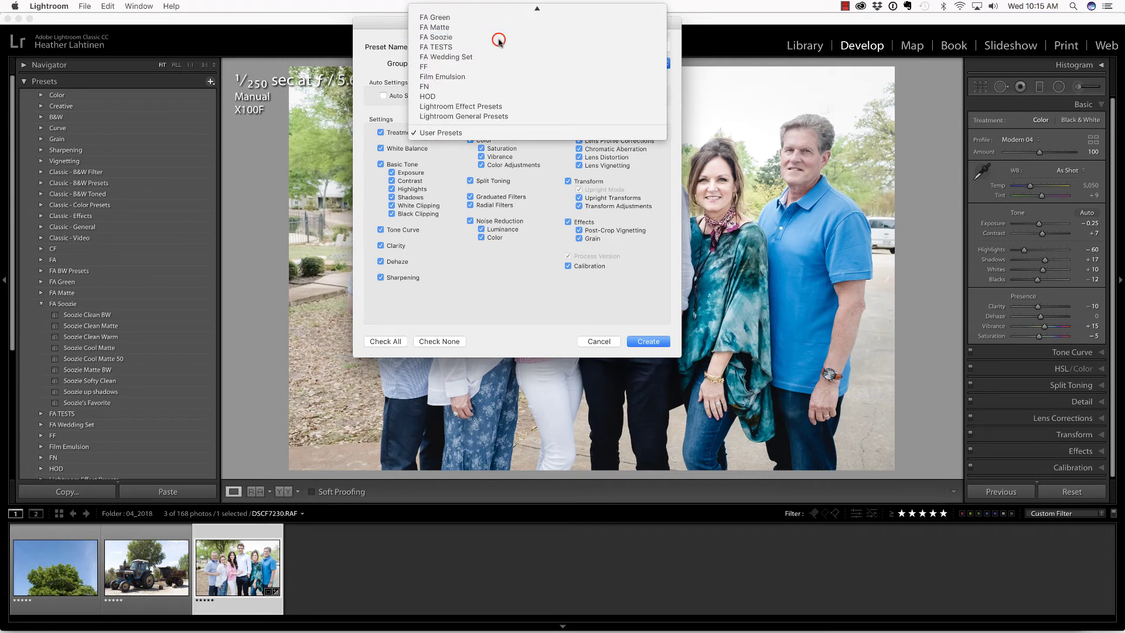
click(499, 38)
click(648, 341)
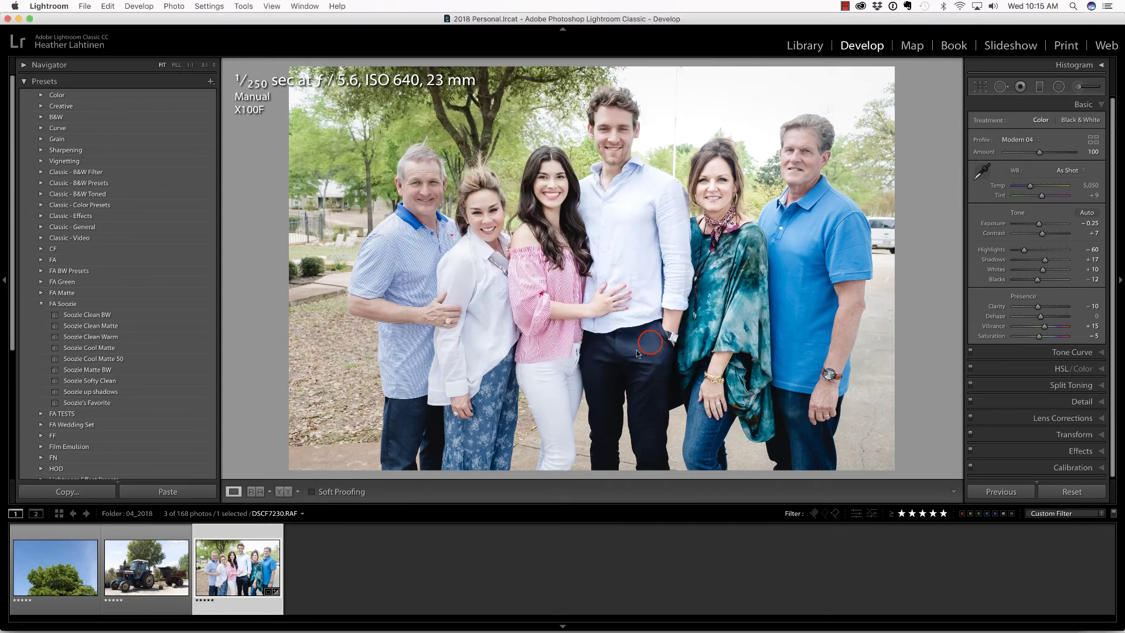
Give the tractor photo the Soozie + Modern4 preset with Constrain Crop turned on.
click(156, 578)
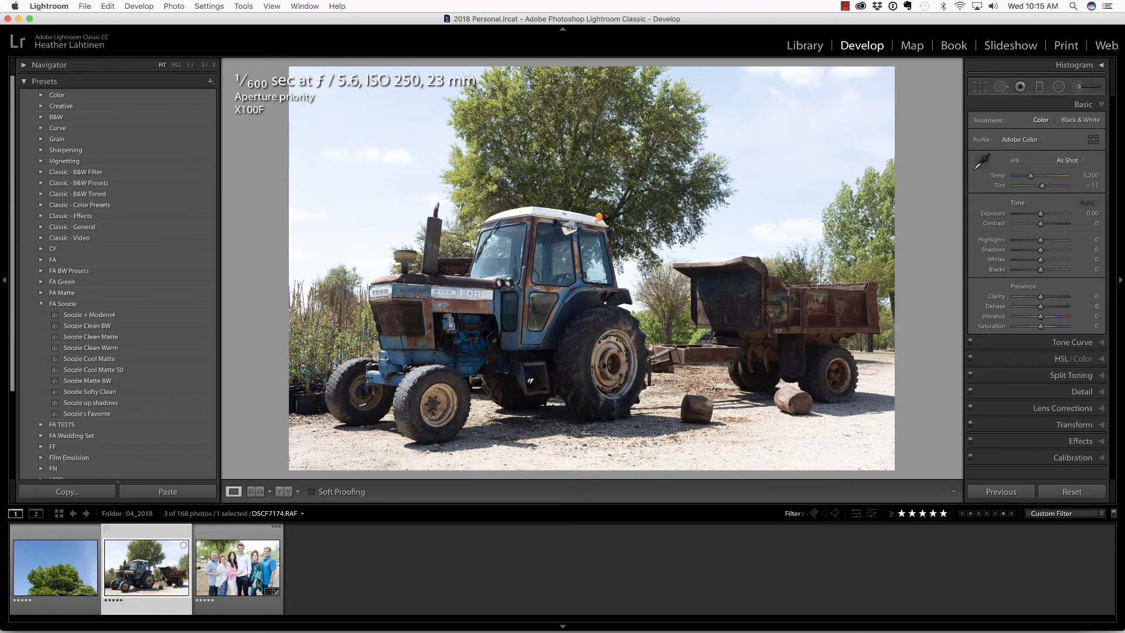
click(117, 316)
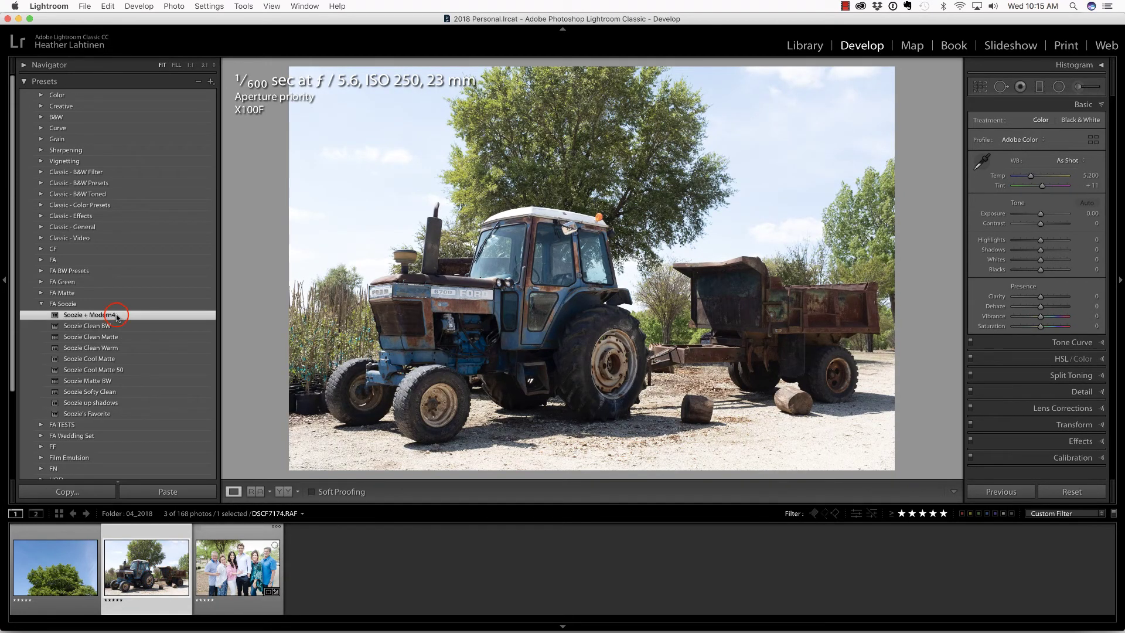
click(1096, 416)
click(1003, 244)
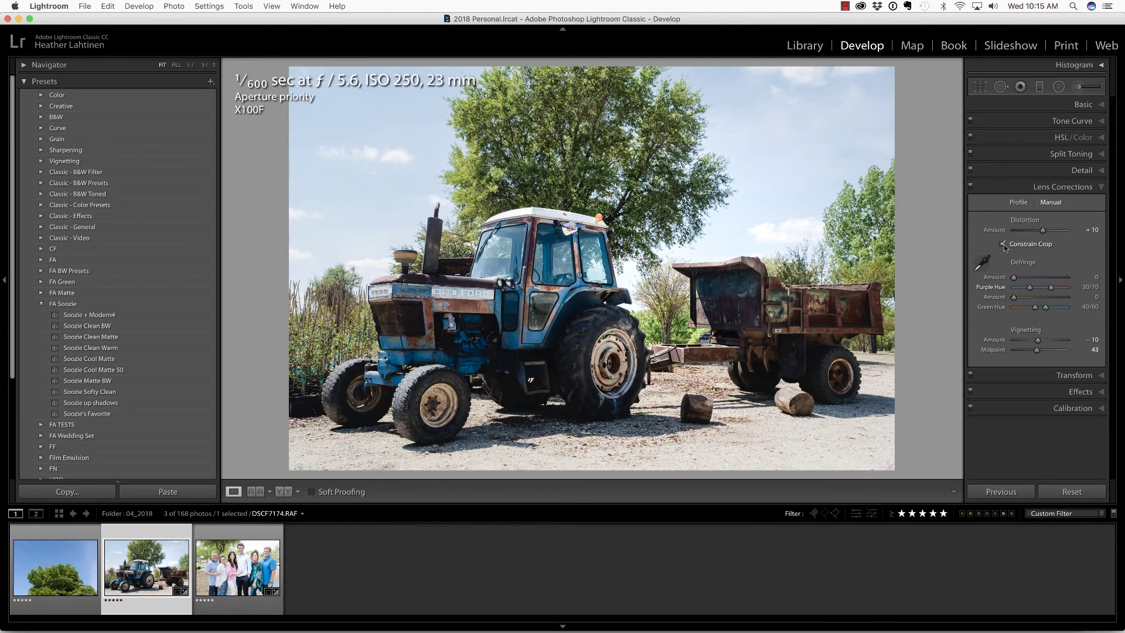
Compare the tractor before/after, then review its Basic settings and Soozie point curve.
key(backslash)
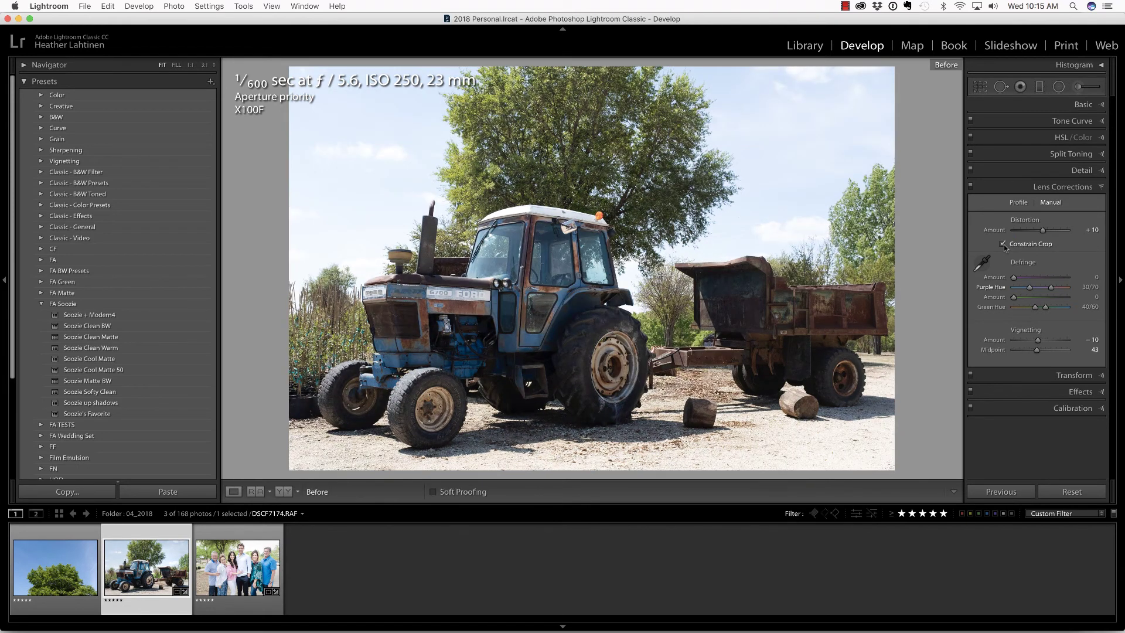
key(backslash)
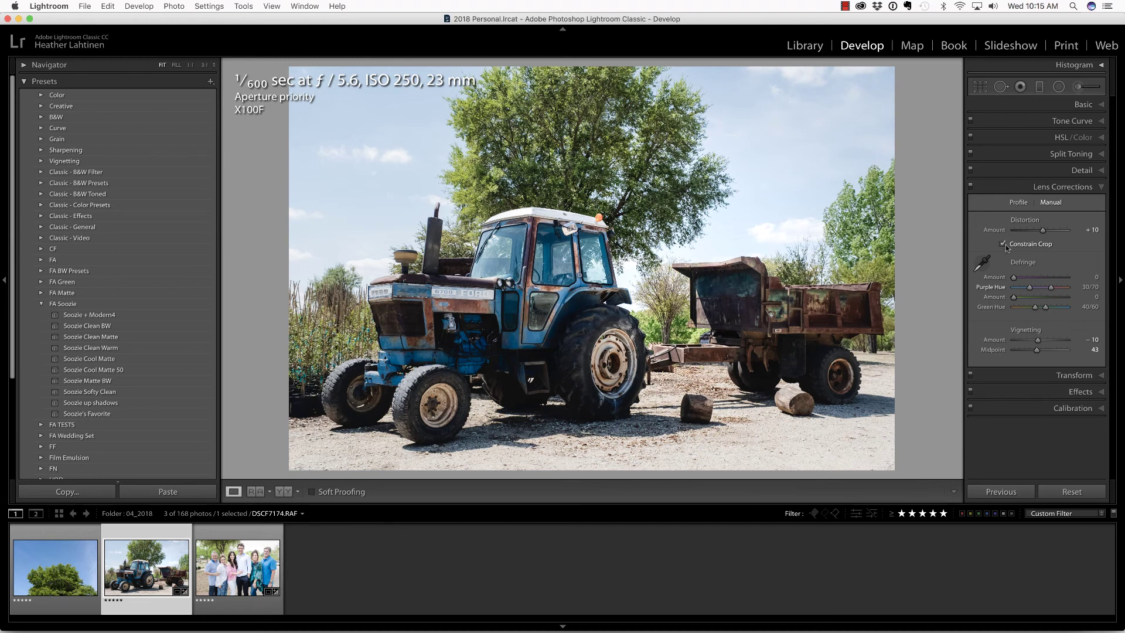
click(1054, 187)
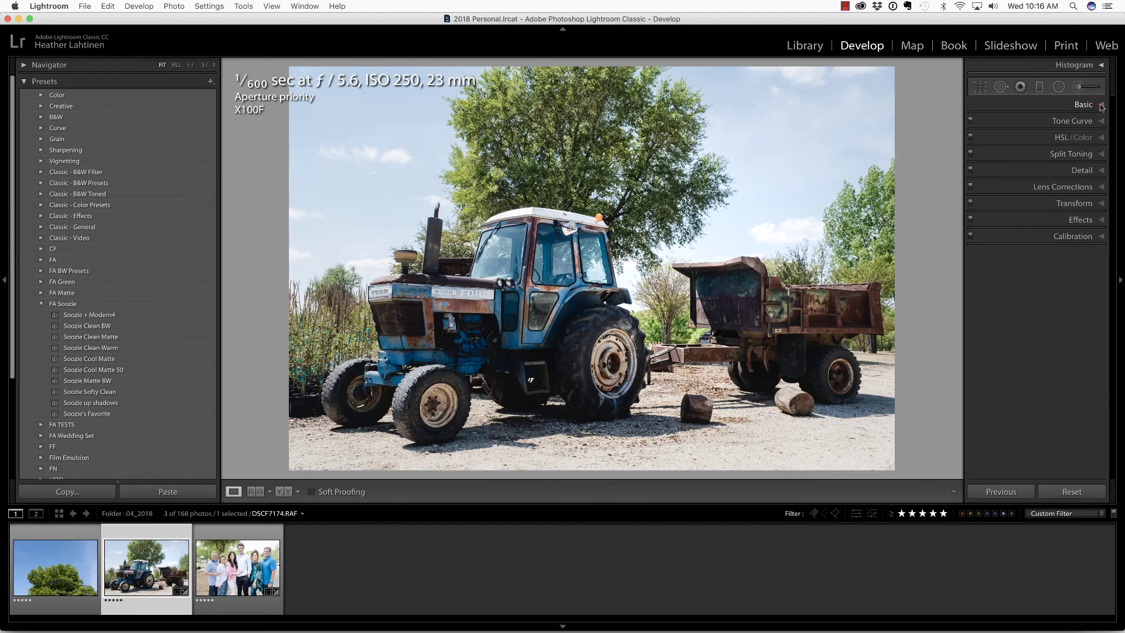
click(1101, 107)
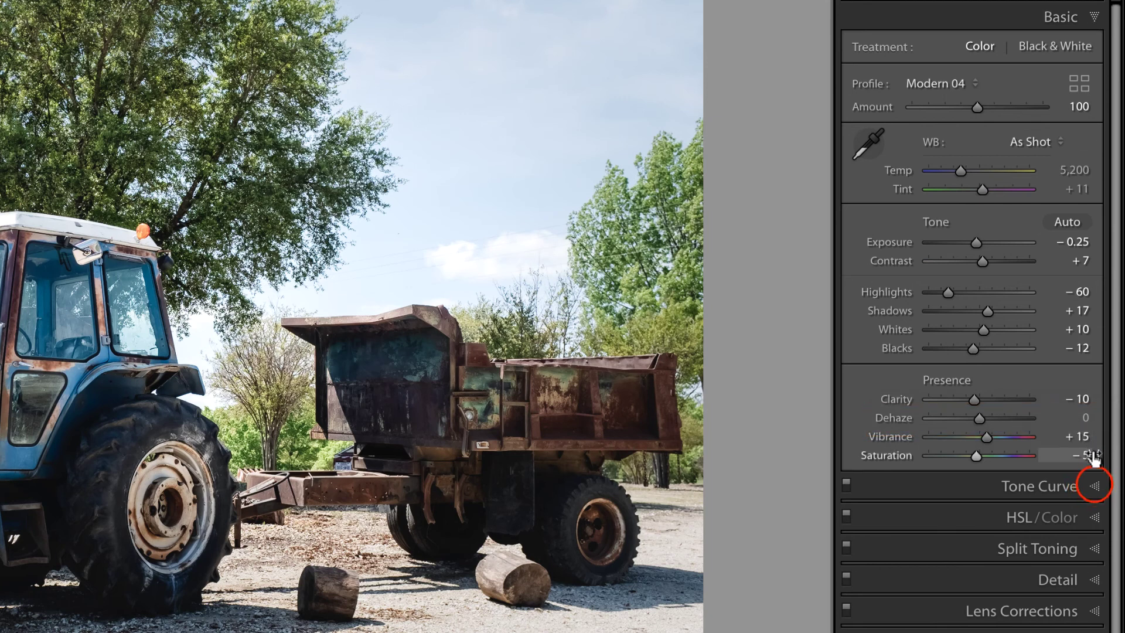
click(1093, 484)
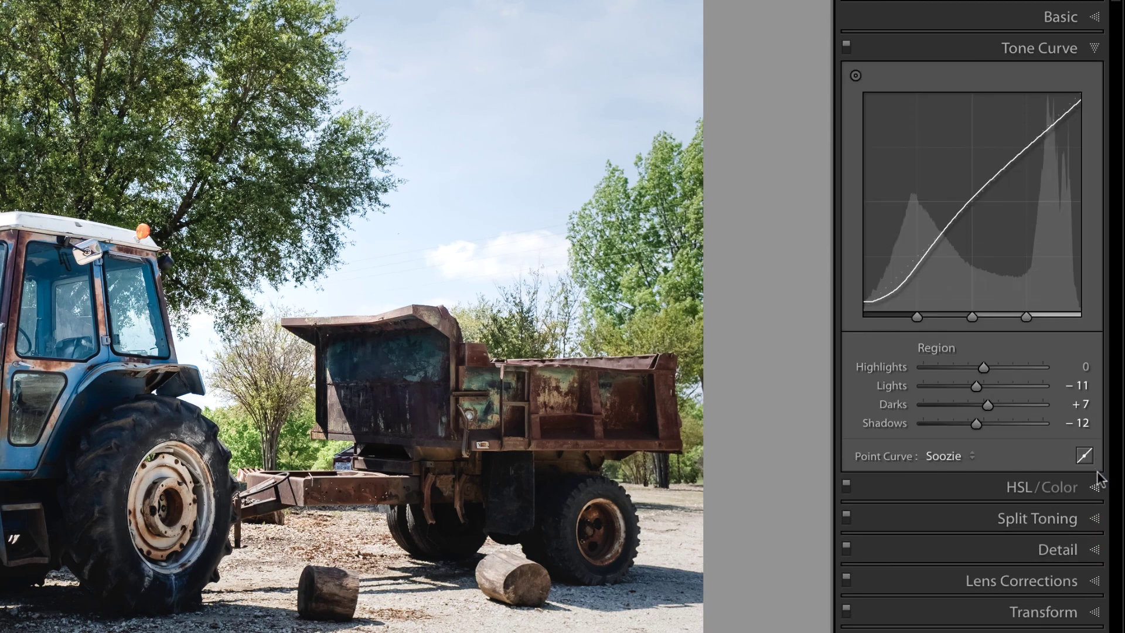